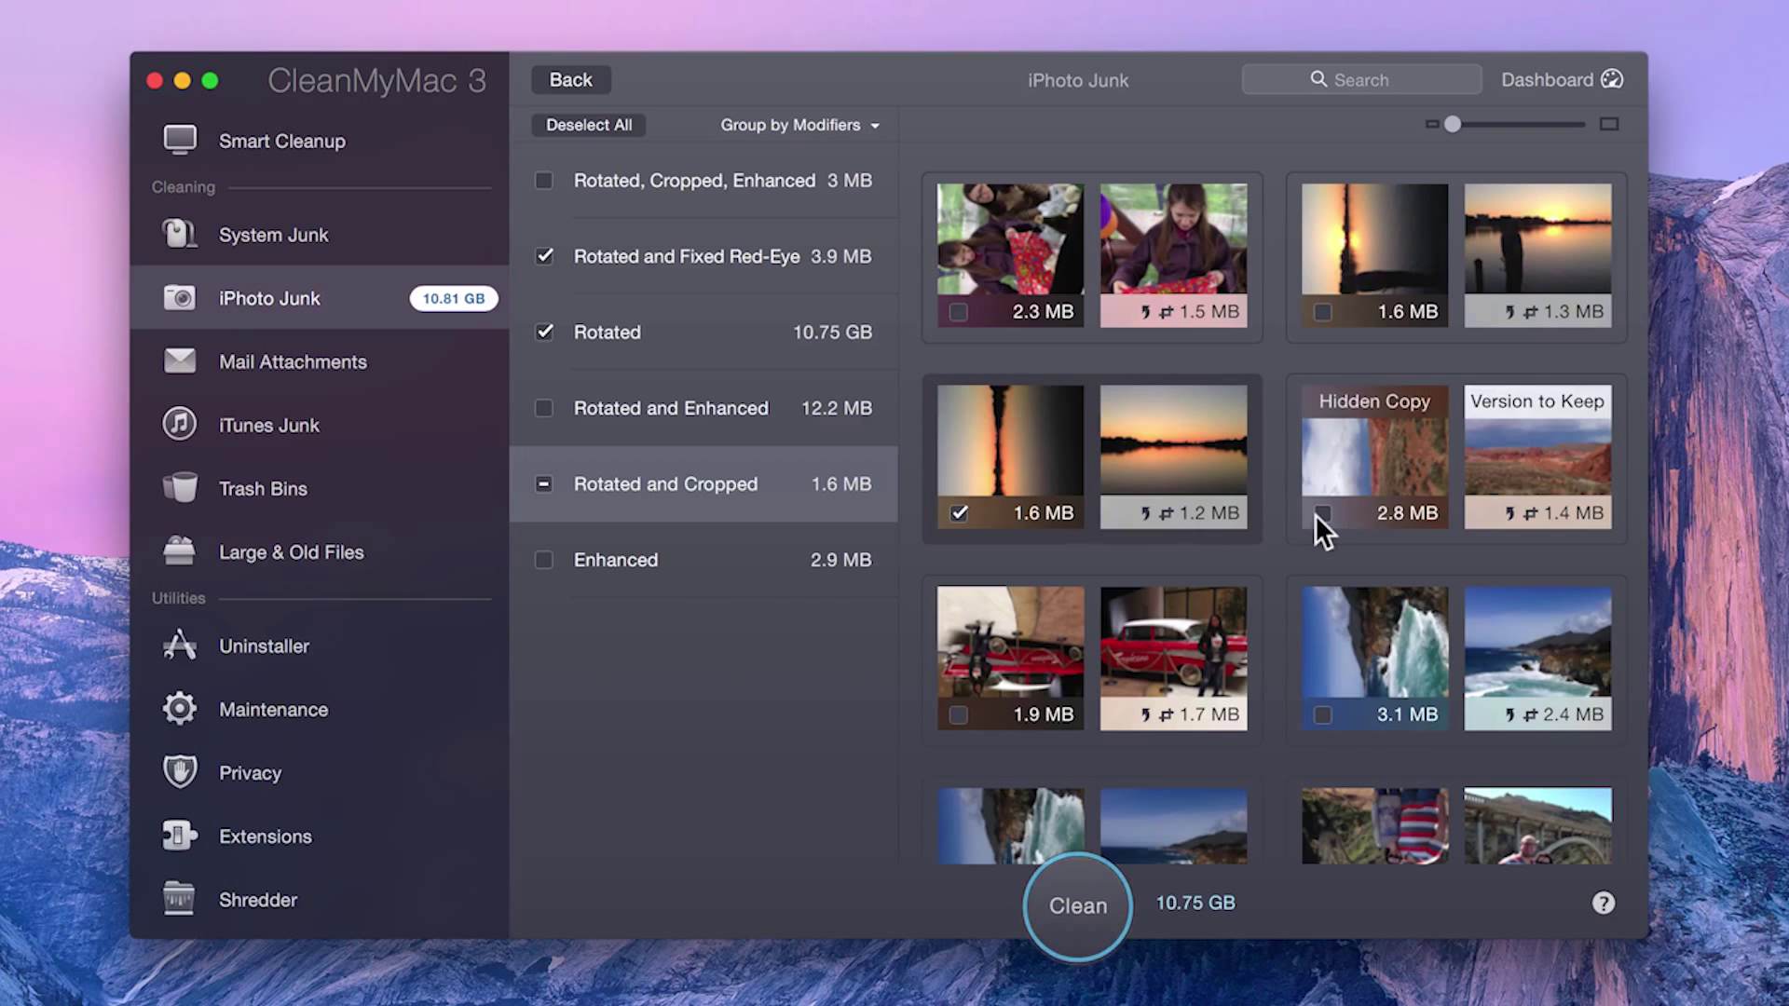
# Mark the 2.8 MB and 3.1 MB hidden copies in Rotated and Cropped for removal.
pyautogui.click(1314, 515)
pyautogui.click(1321, 716)
# Clean the marked hidden originals, then rescan the My Photos library for iPhoto junk.
pyautogui.click(1081, 926)
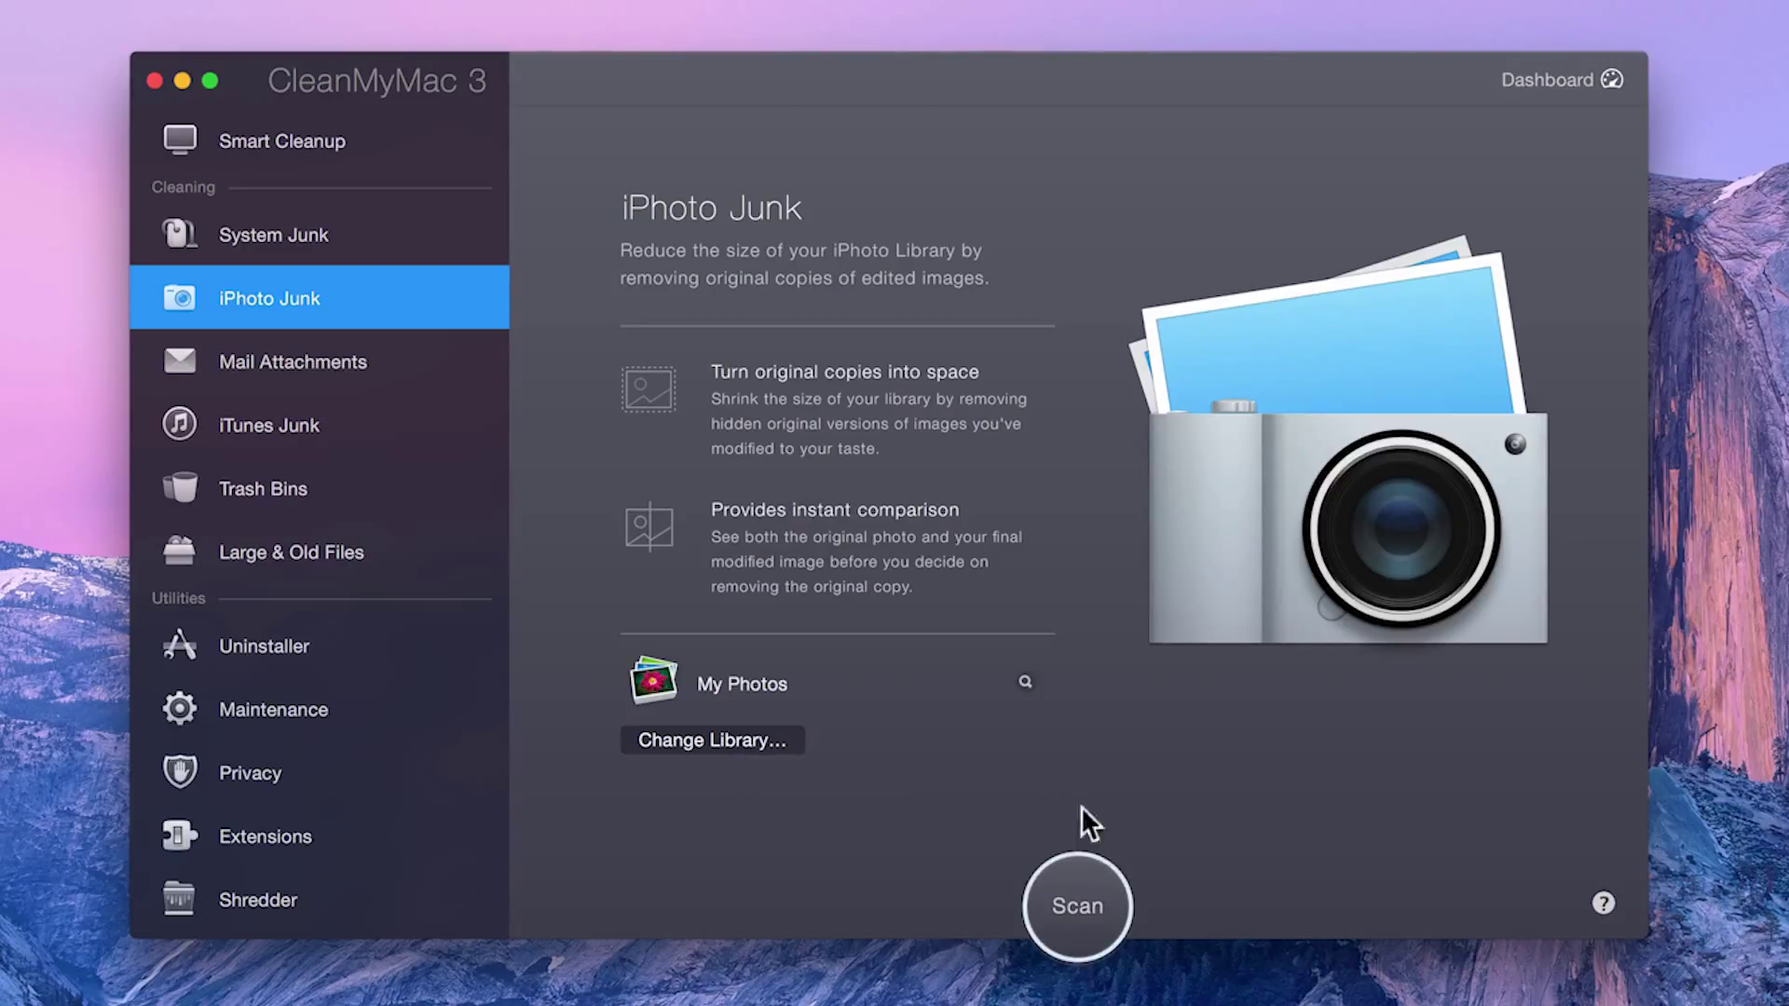
pyautogui.click(1085, 923)
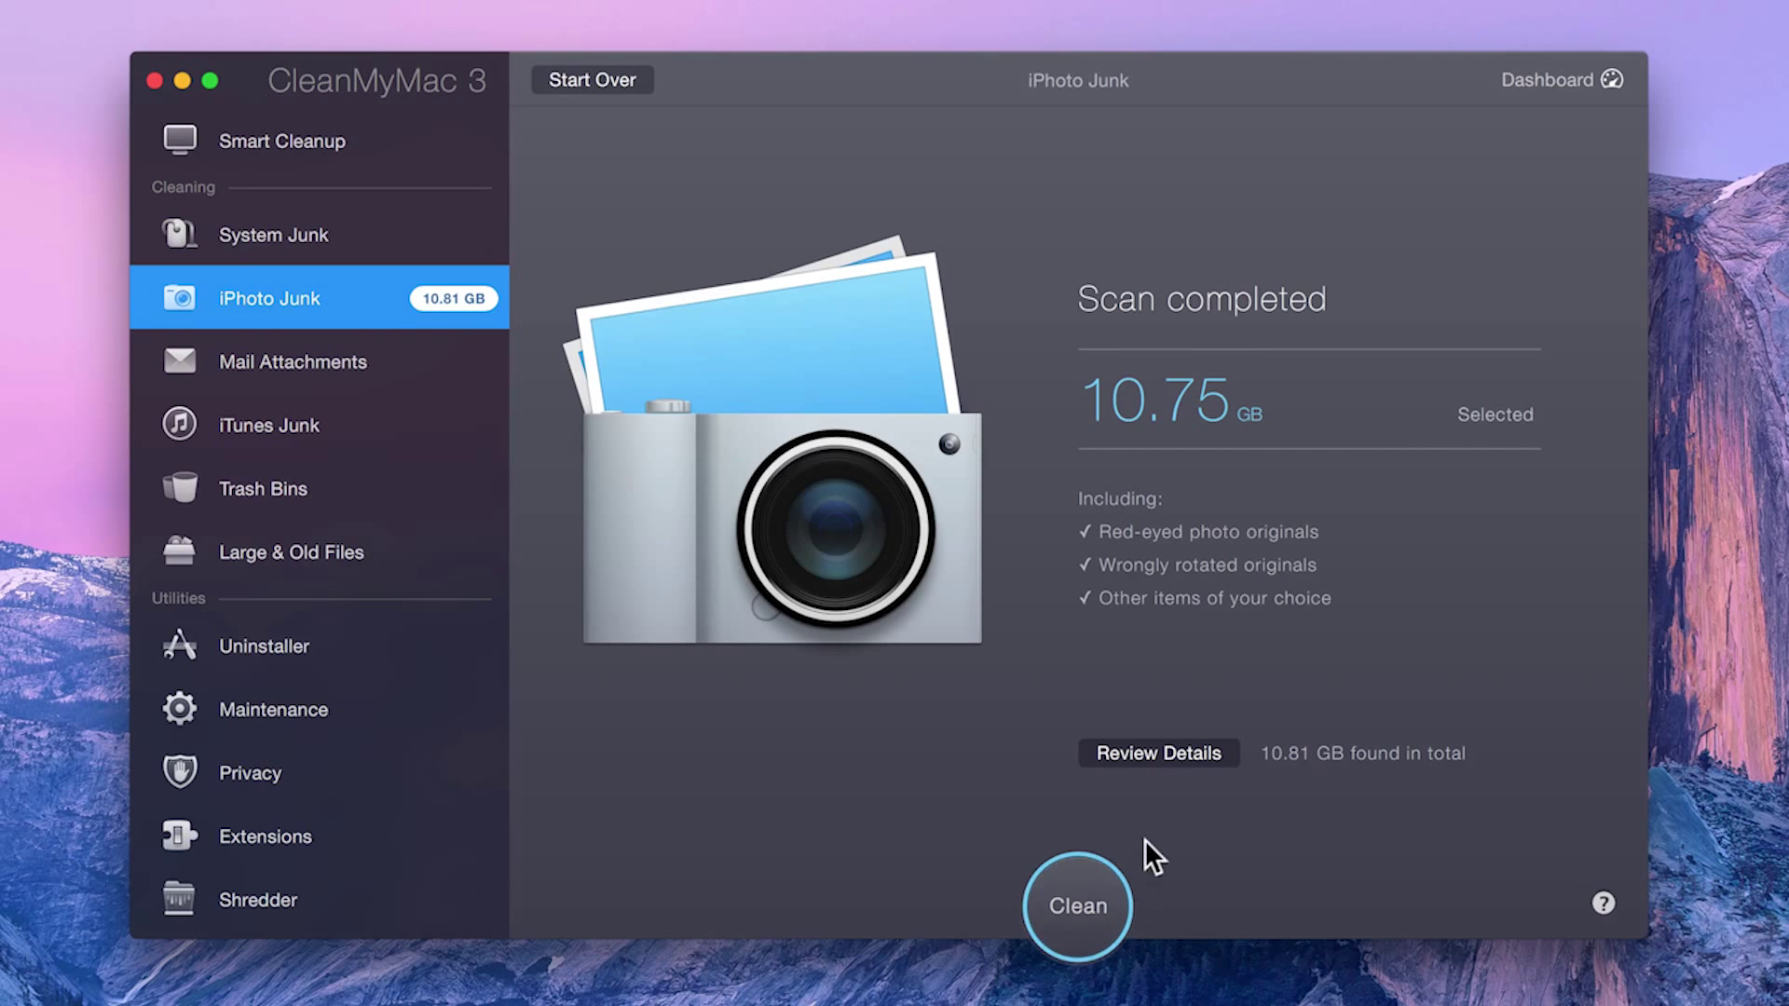
# Open the scan details and browse the Rotated and Enhanced and Rotated and Cropped groups.
pyautogui.click(1151, 755)
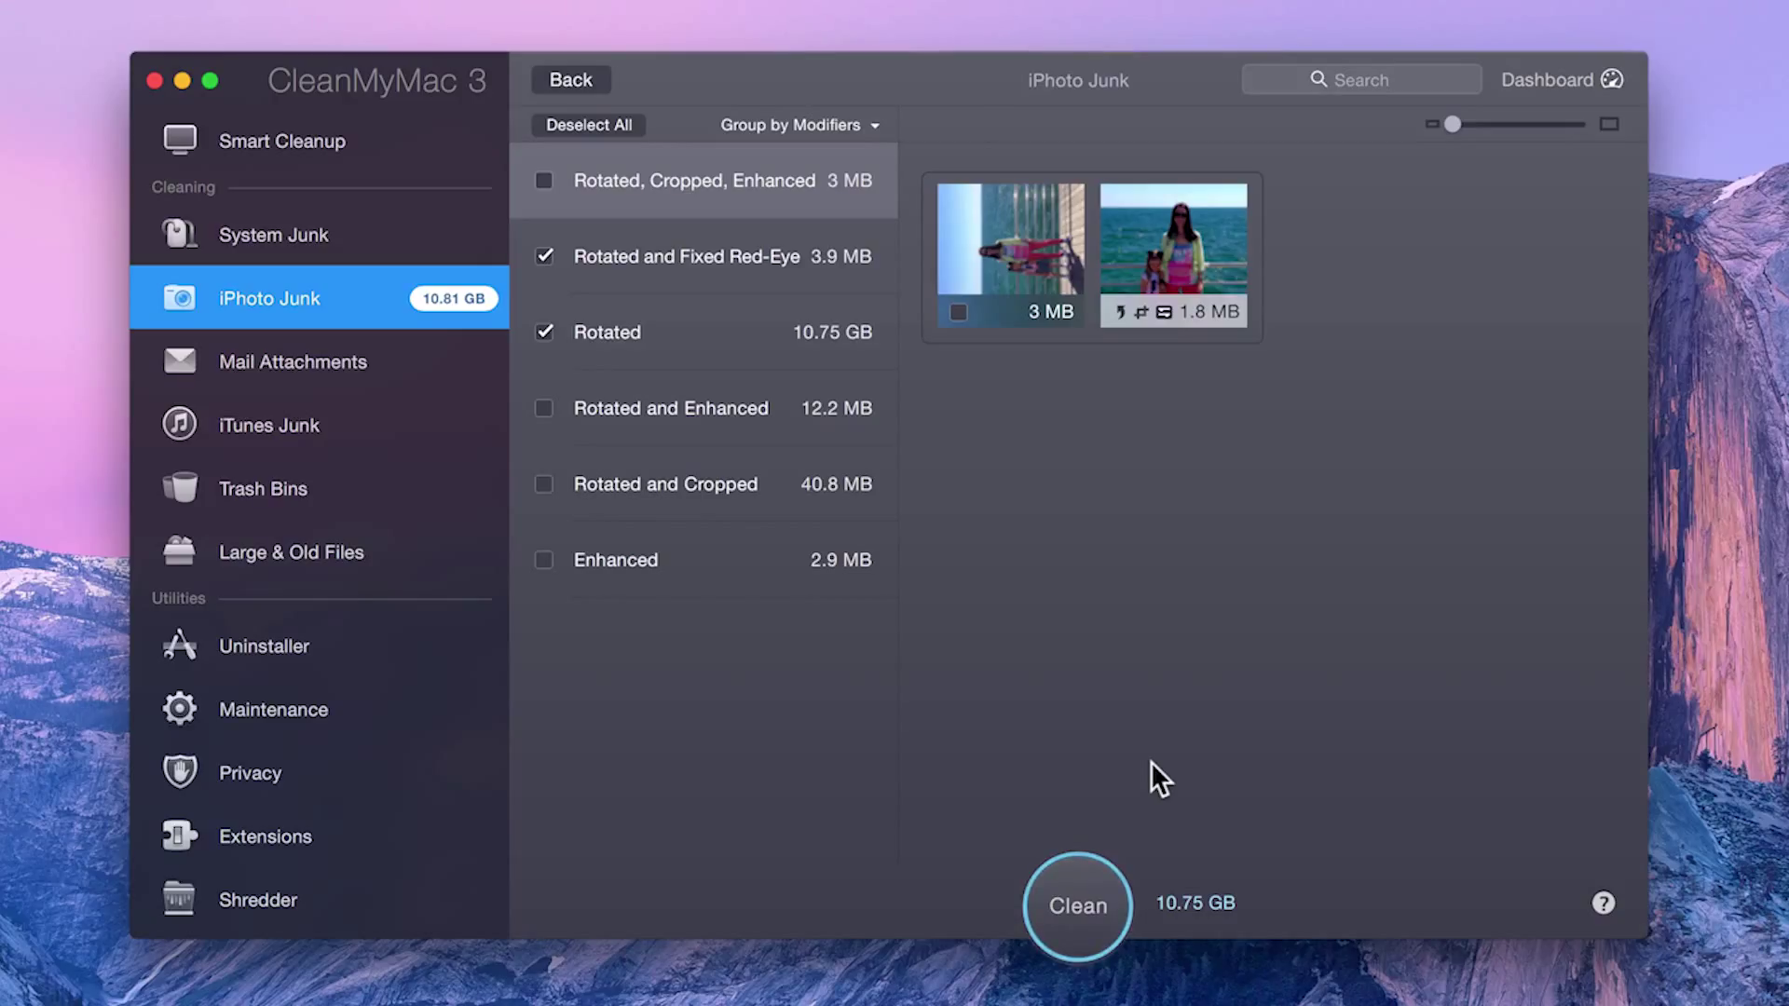
pyautogui.click(820, 447)
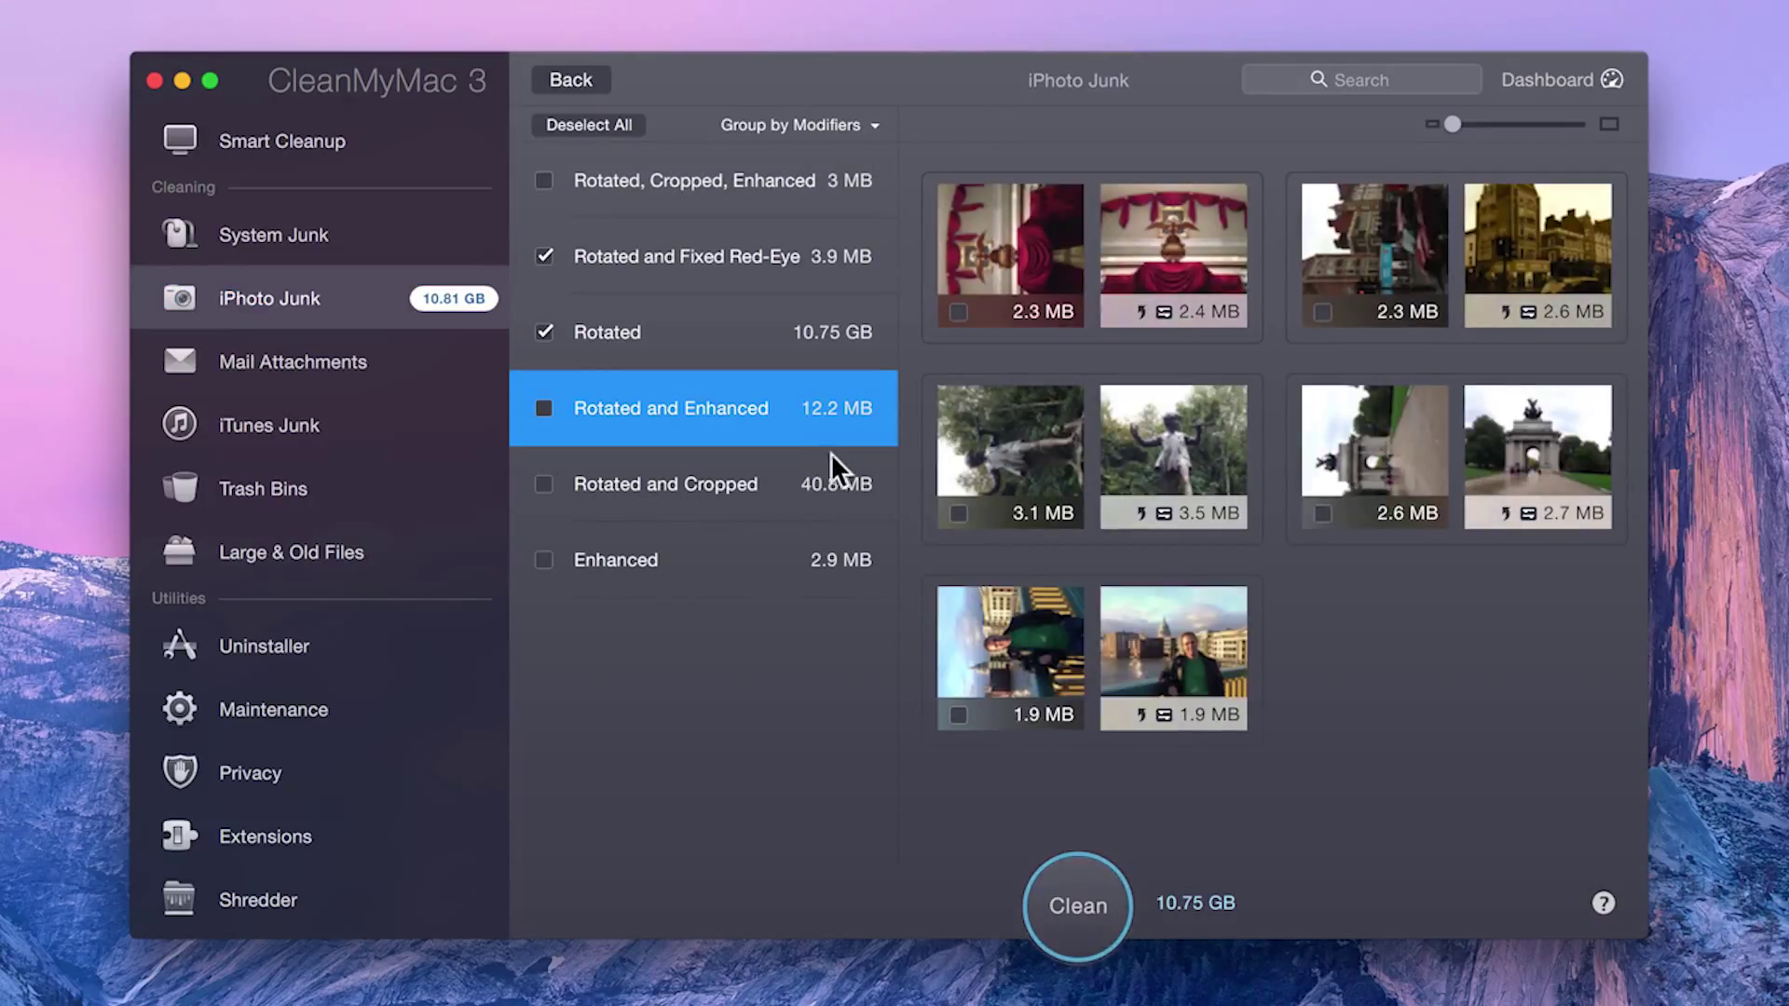
pyautogui.click(785, 498)
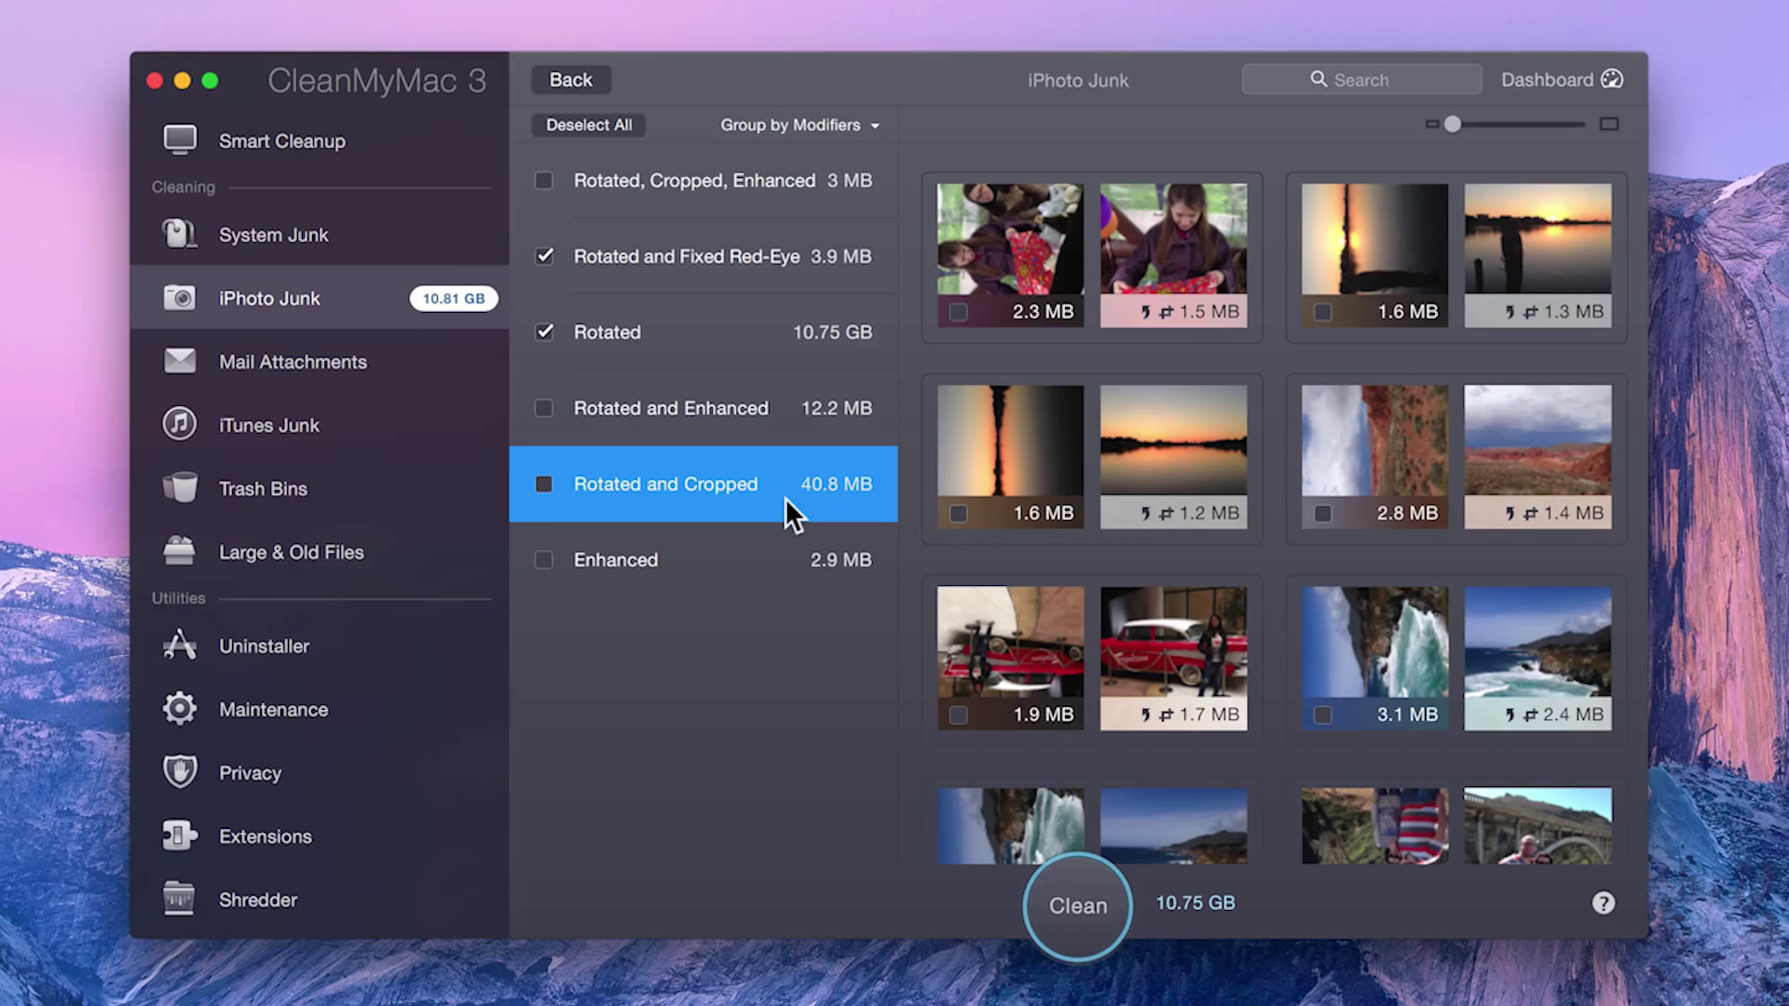
pyautogui.moveTo(1009, 450)
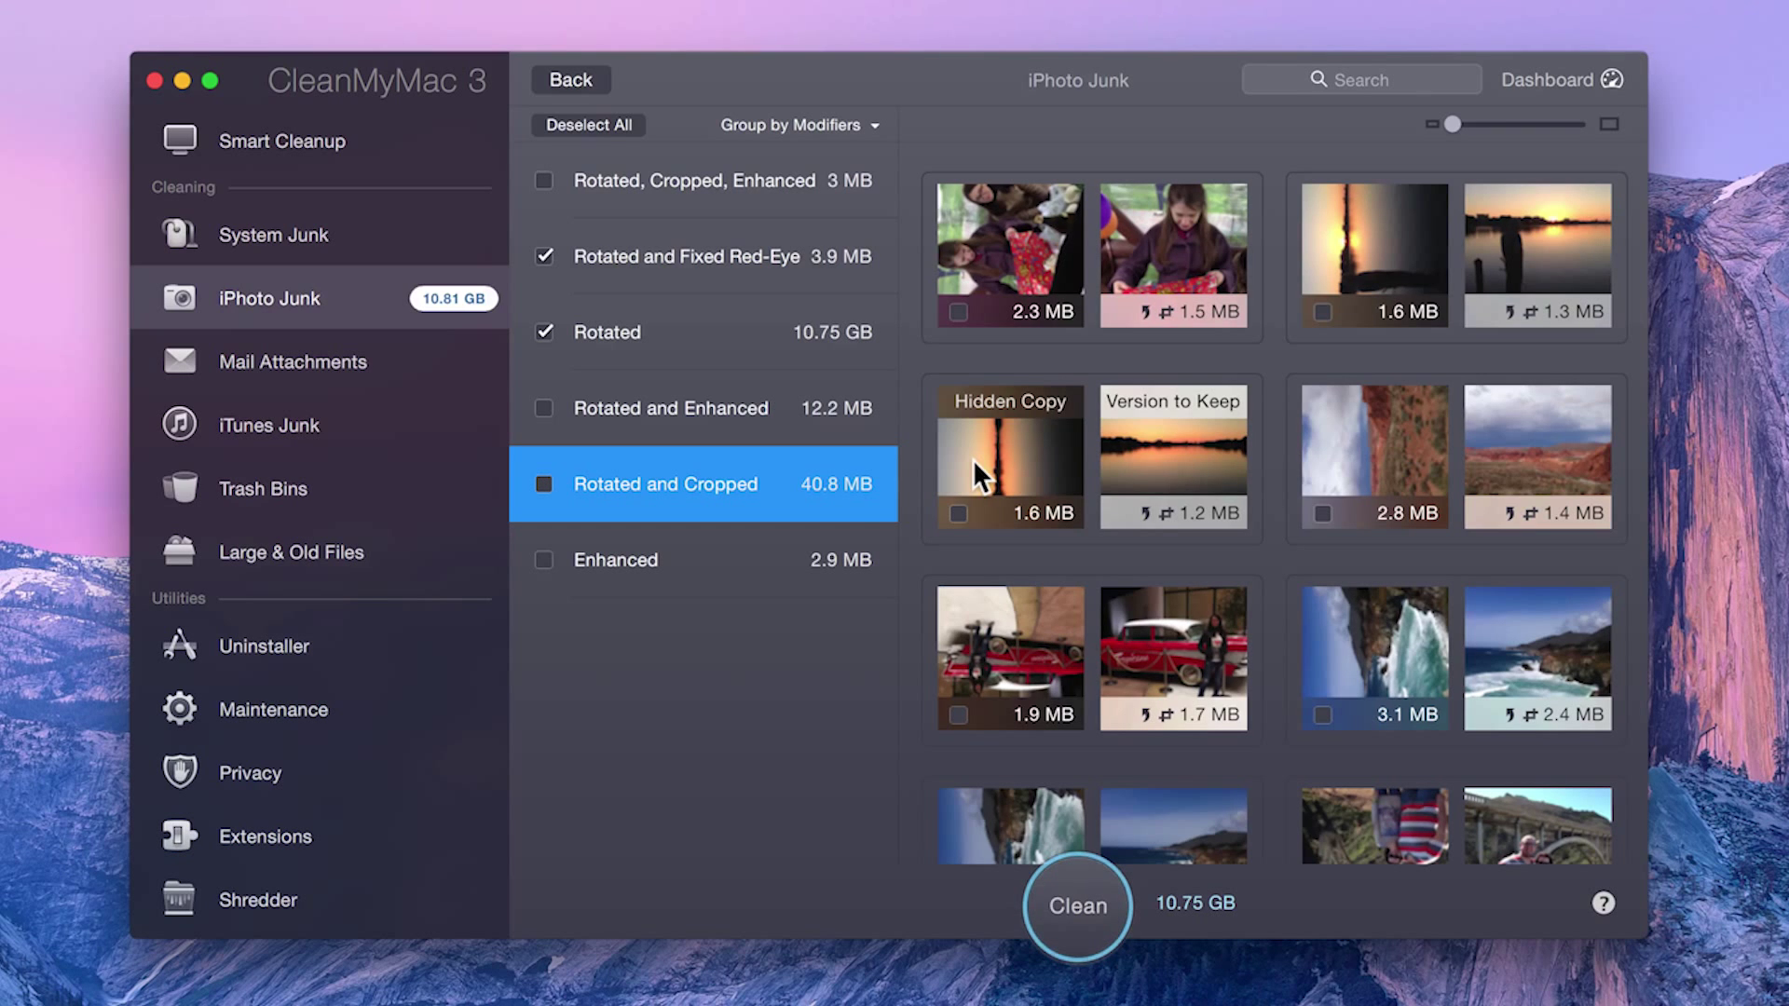
# Mark the 1.6 MB, 2.8 MB and 3.1 MB hidden copies for removal.
pyautogui.click(958, 514)
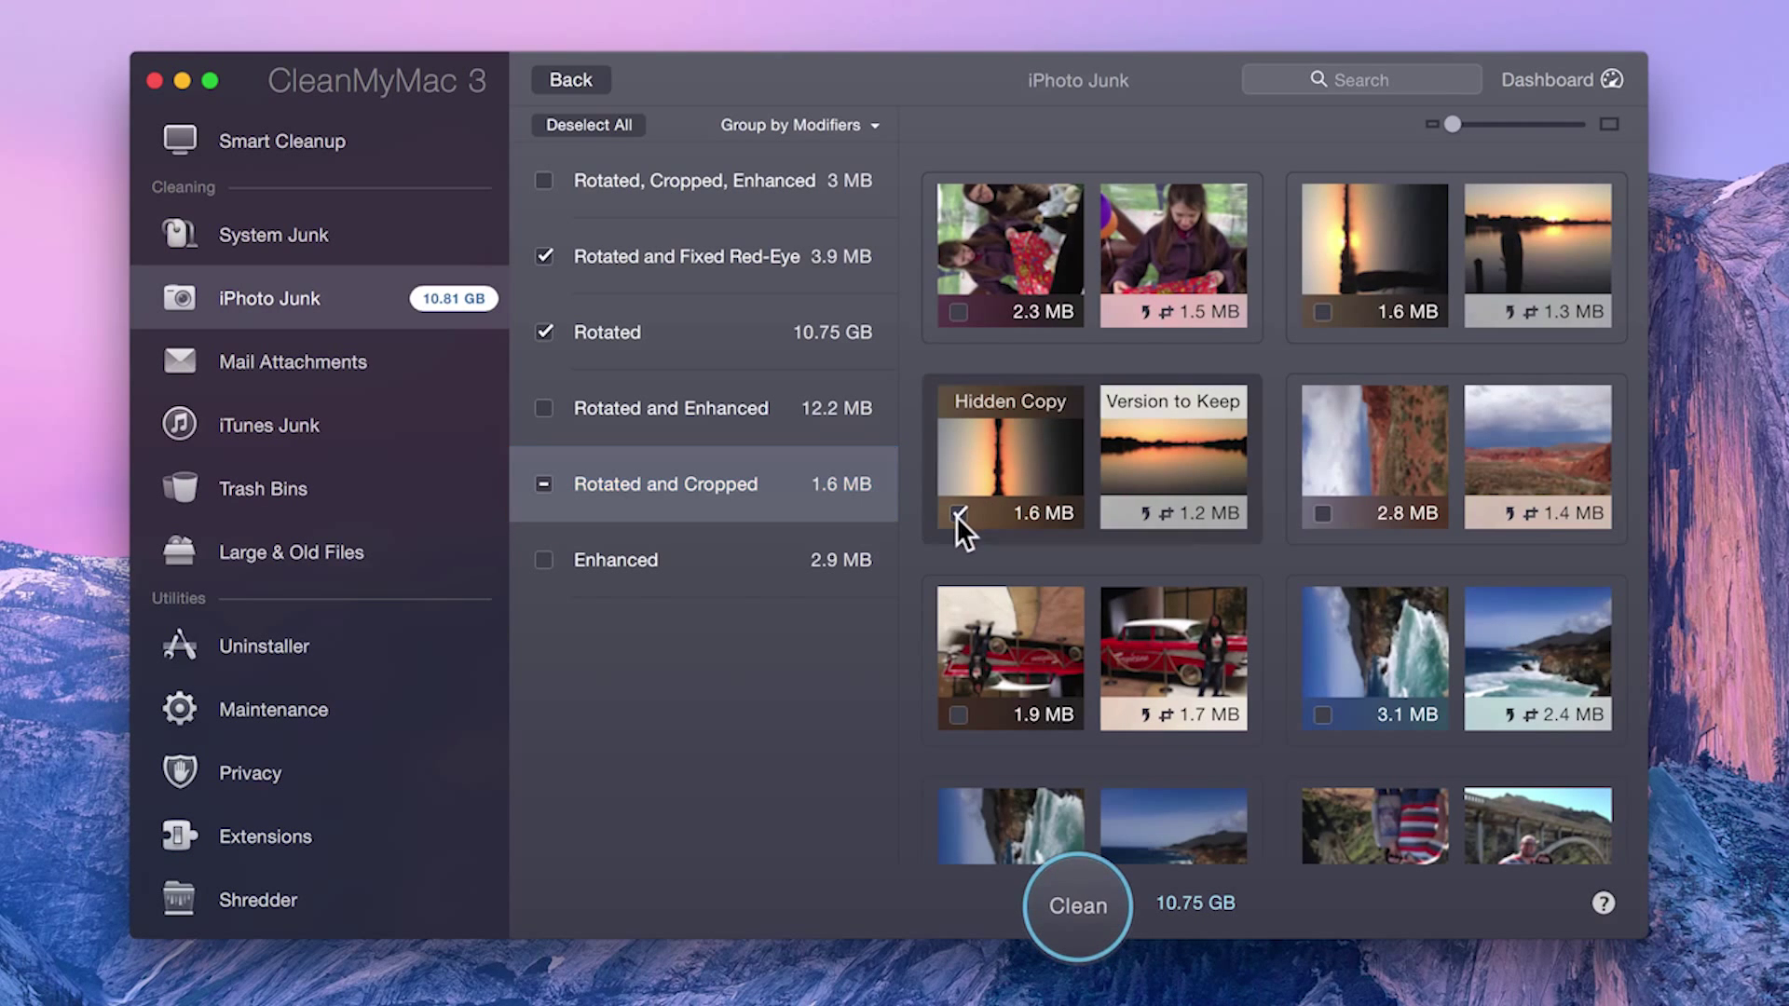
pyautogui.click(1320, 512)
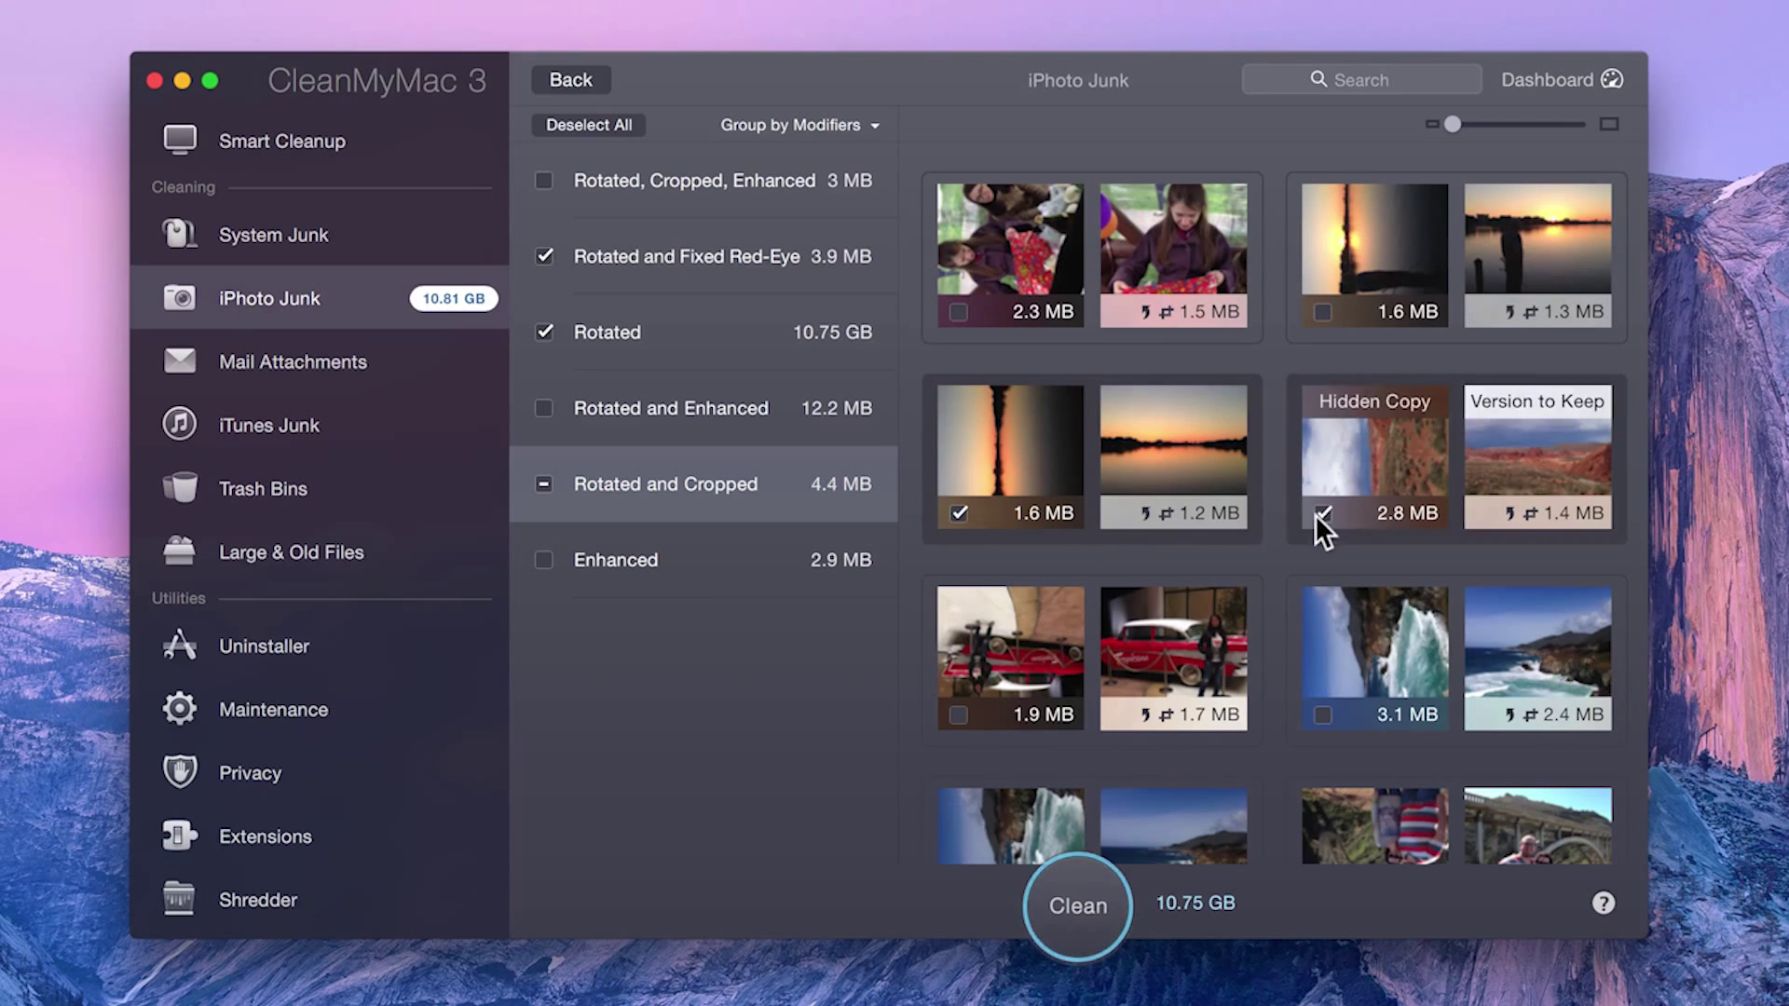
pyautogui.click(1322, 715)
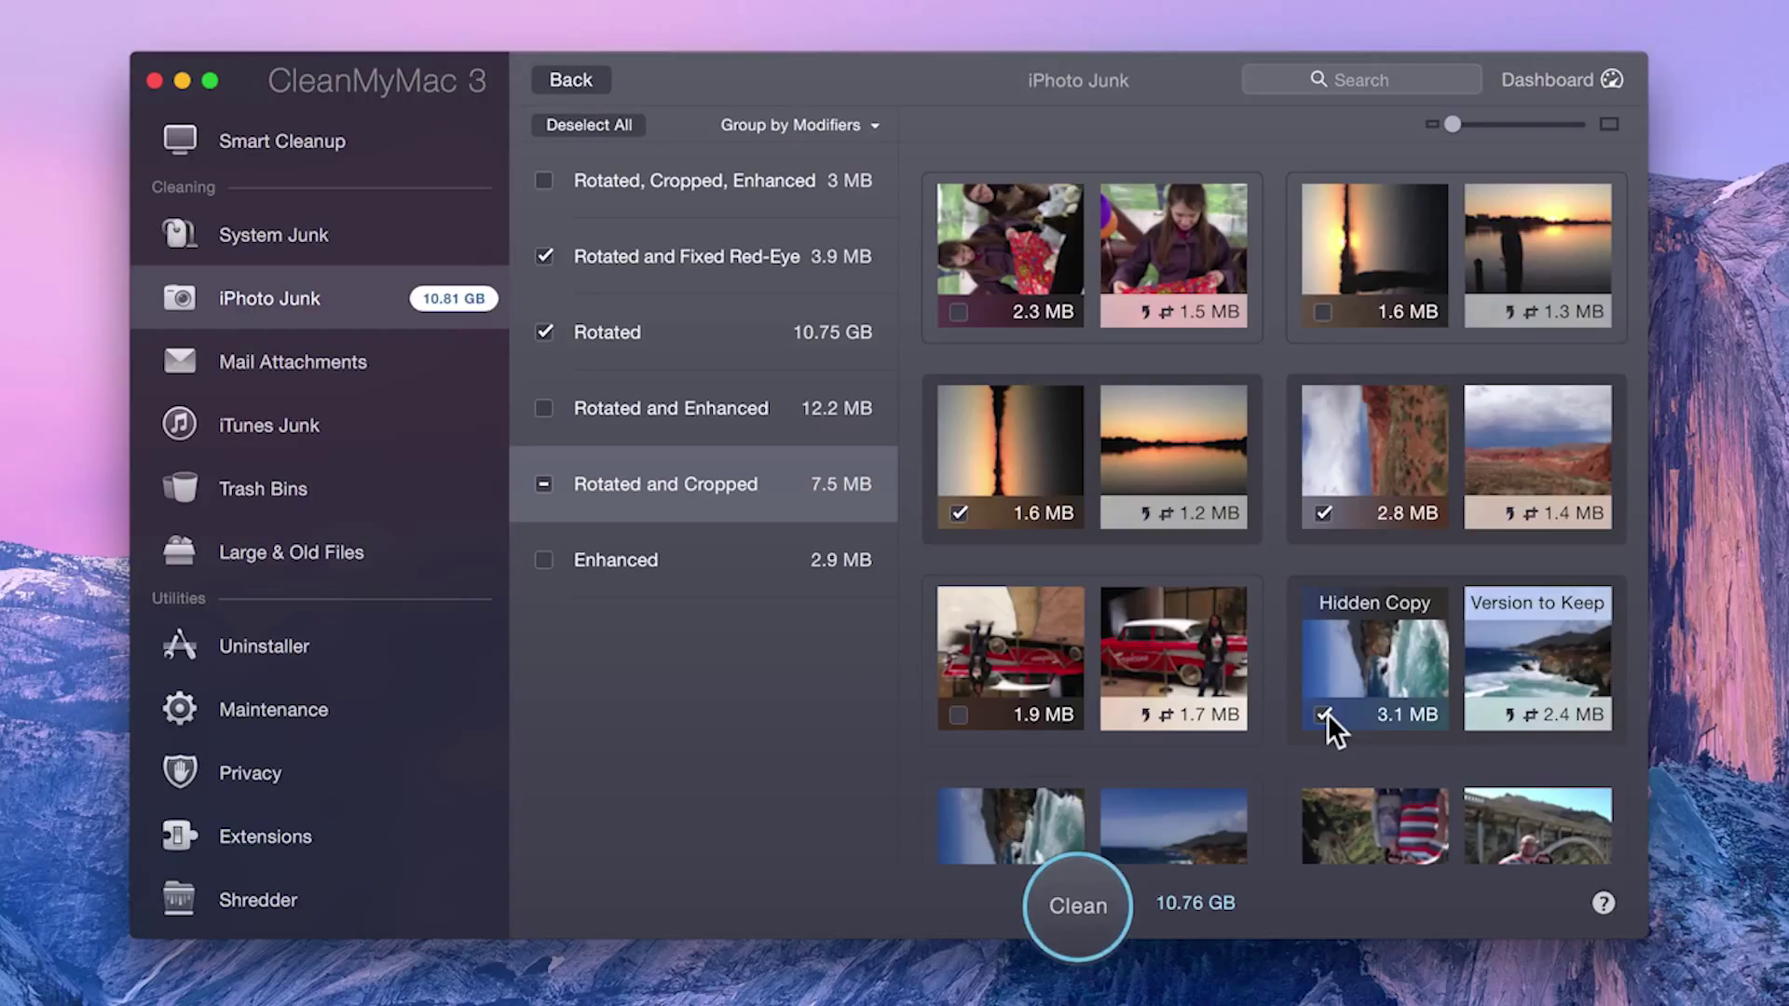
# Start cleaning the 10.76 GB of selected iPhoto junk, including the three marked hidden copies.
pyautogui.click(1078, 923)
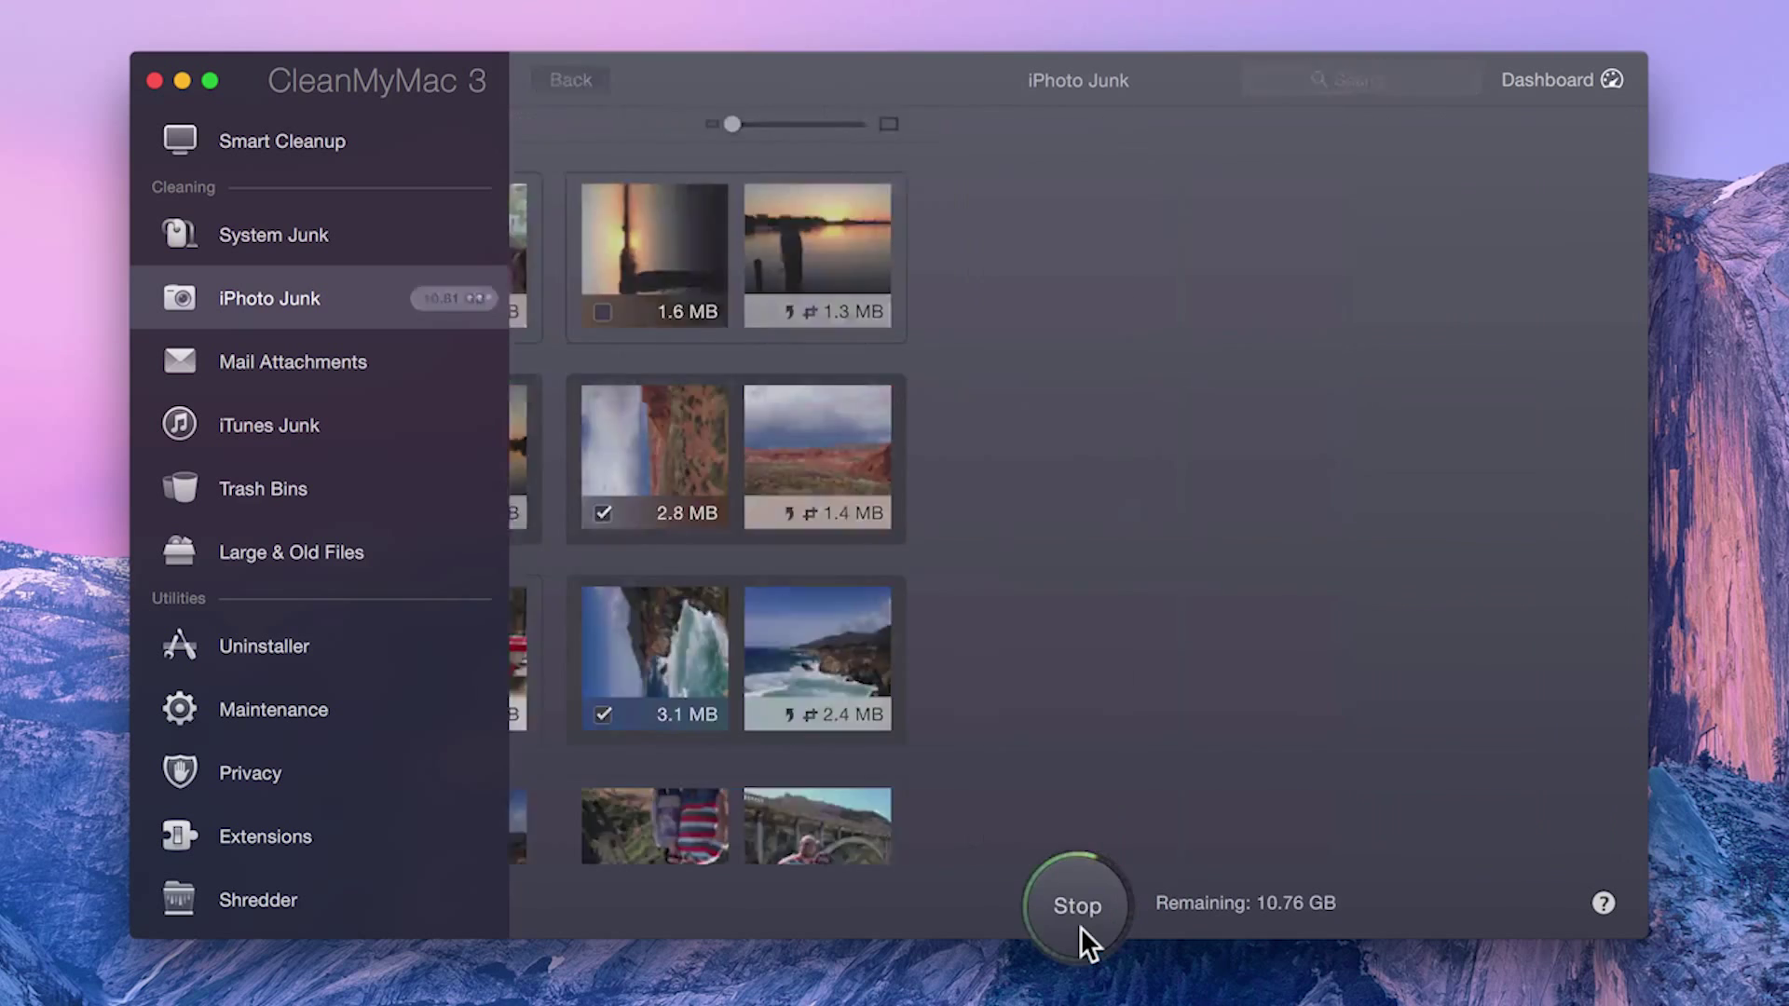